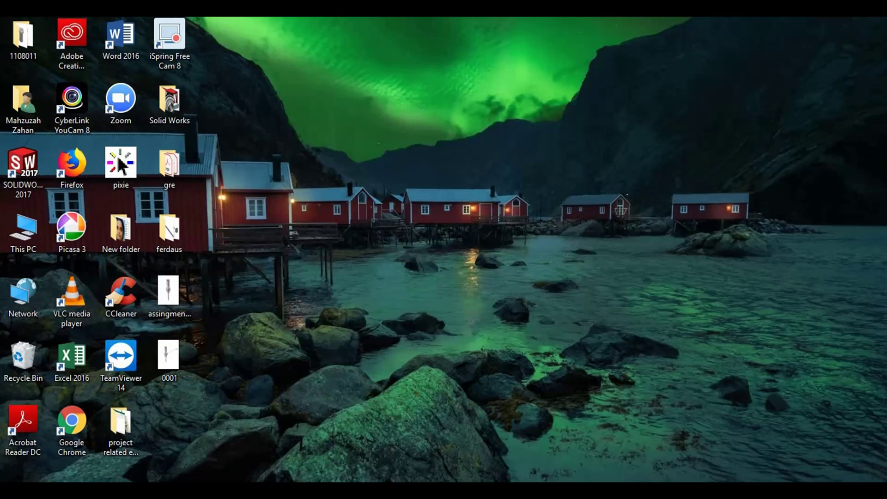
Launch Adobe Photoshop CC 2018 from the Start menu and maximize its window.
key(super)
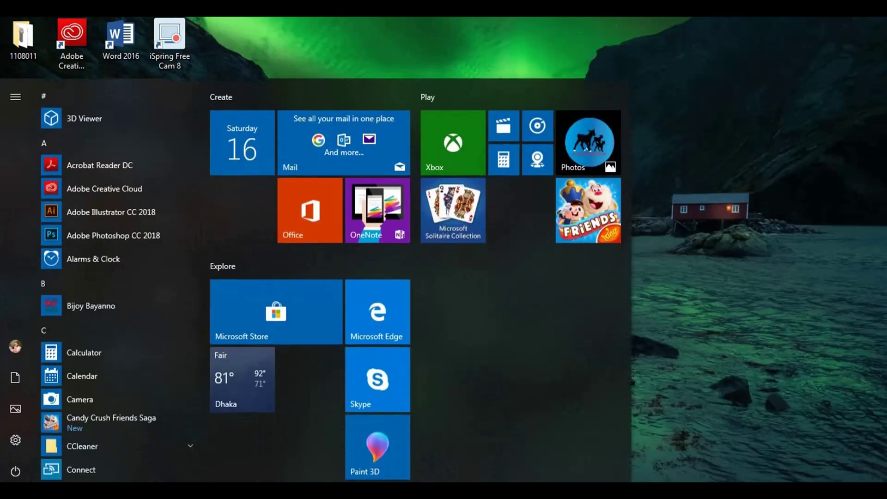
key(Return)
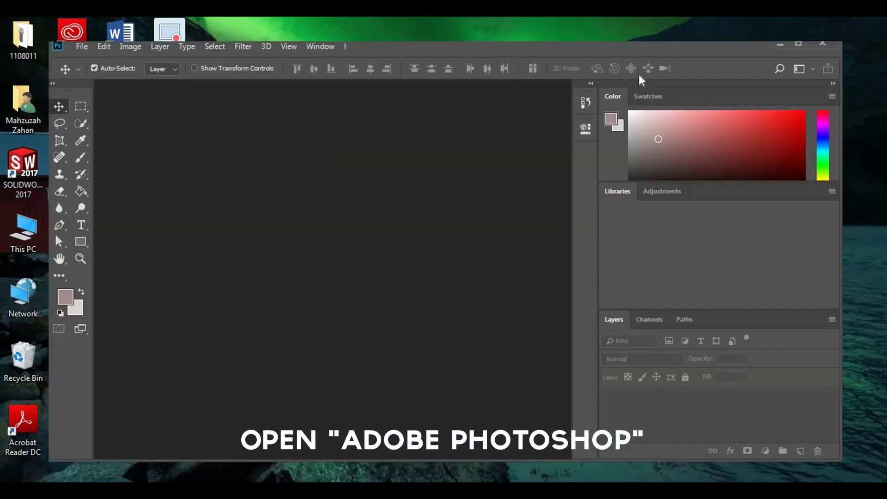
click(799, 43)
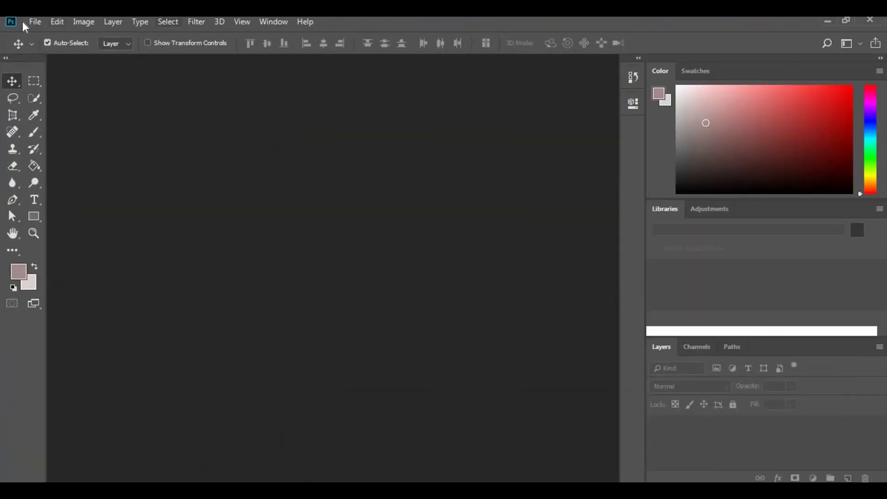
Open back-view-dress-fashion-1202281.jpg from the Downloads folder.
click(36, 23)
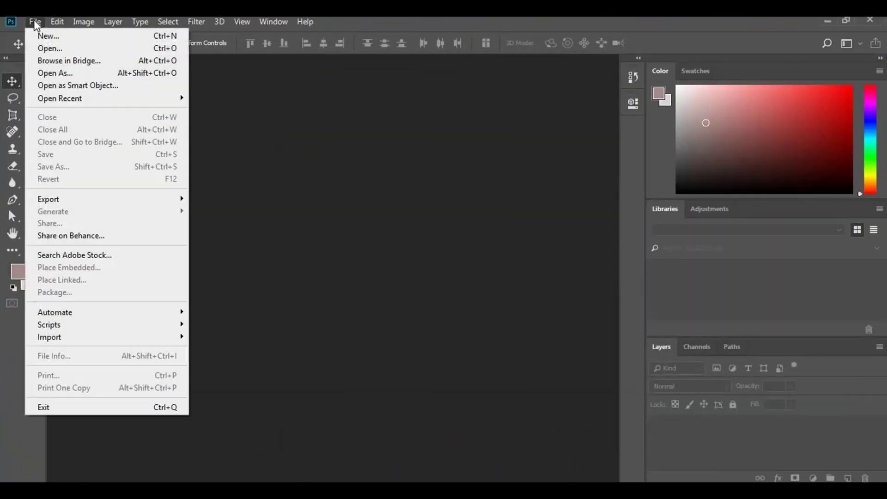
click(47, 49)
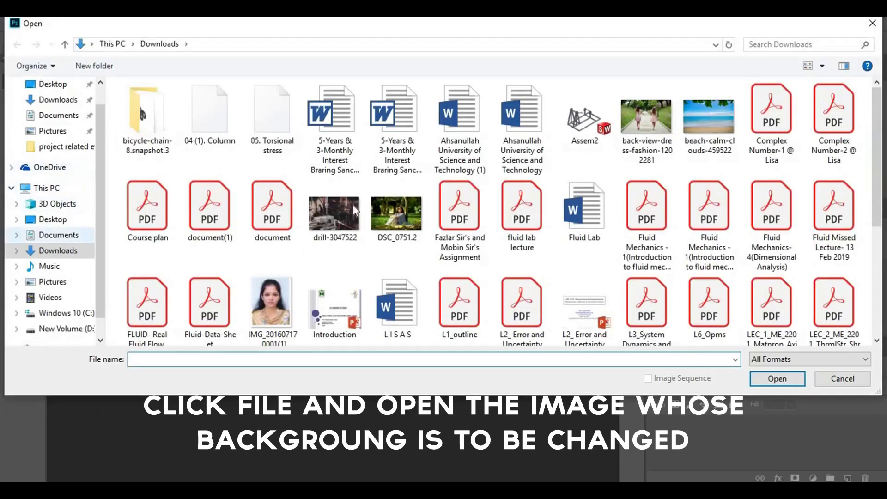
click(652, 131)
click(772, 379)
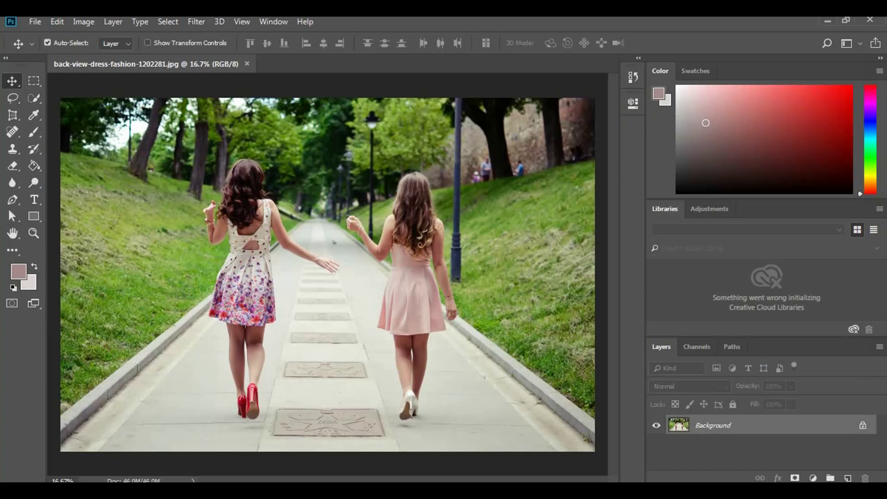
click(33, 22)
Open the beach-calm-clouds image from Downloads as a second document.
click(41, 46)
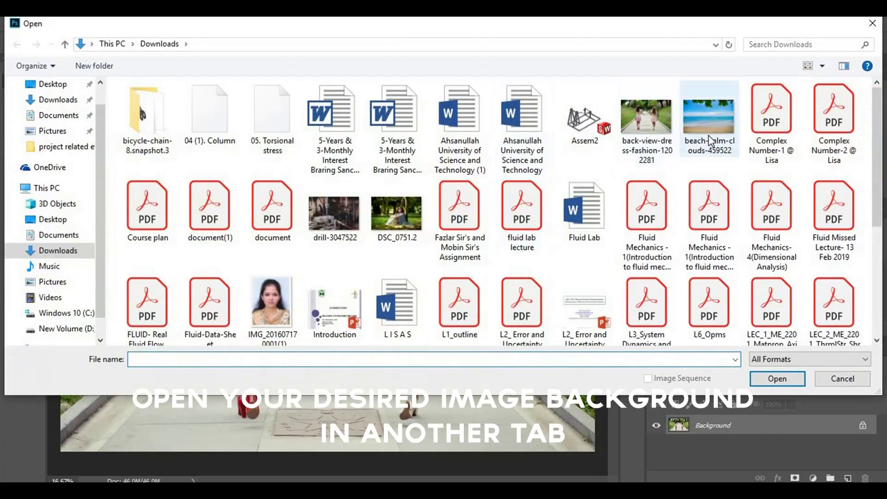
click(710, 141)
click(774, 379)
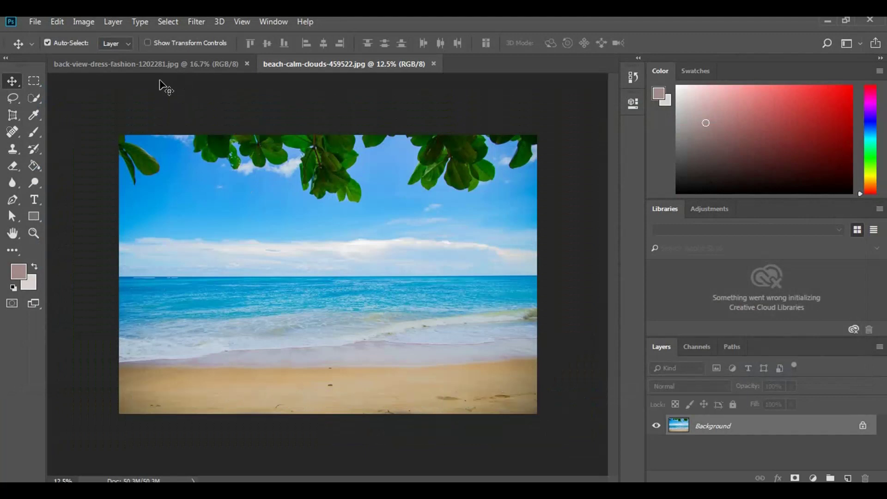
Switch back to the park photo and set the Quick Selection brush to 46 px.
click(180, 67)
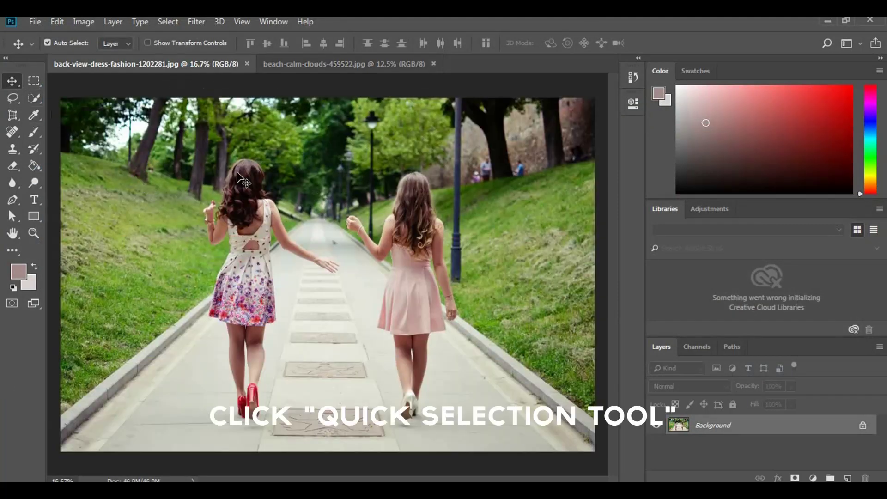
click(32, 99)
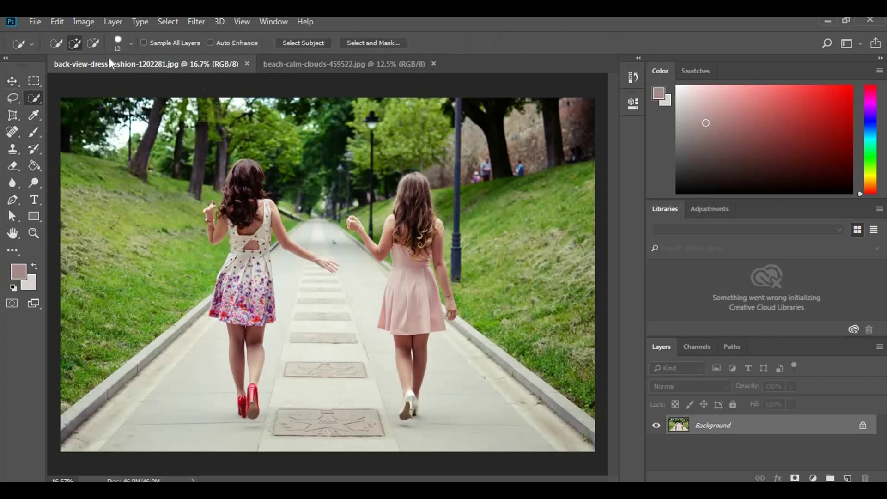
click(132, 44)
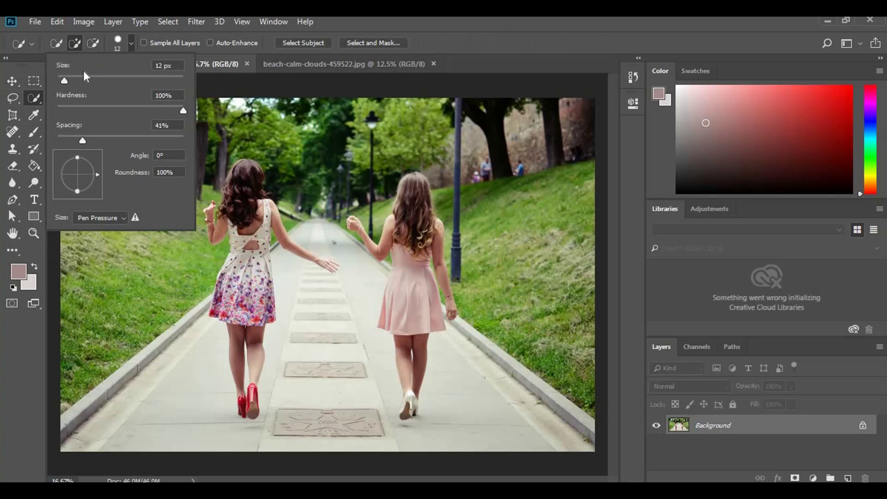
click(71, 77)
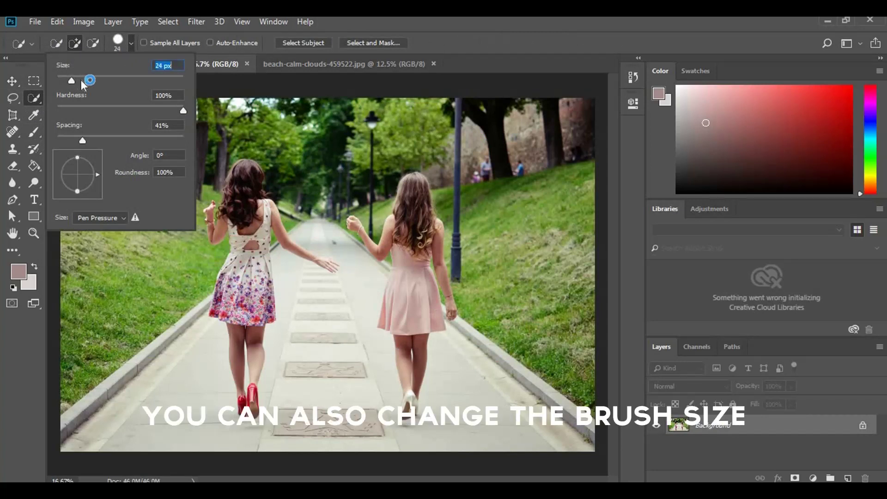
click(78, 79)
click(131, 44)
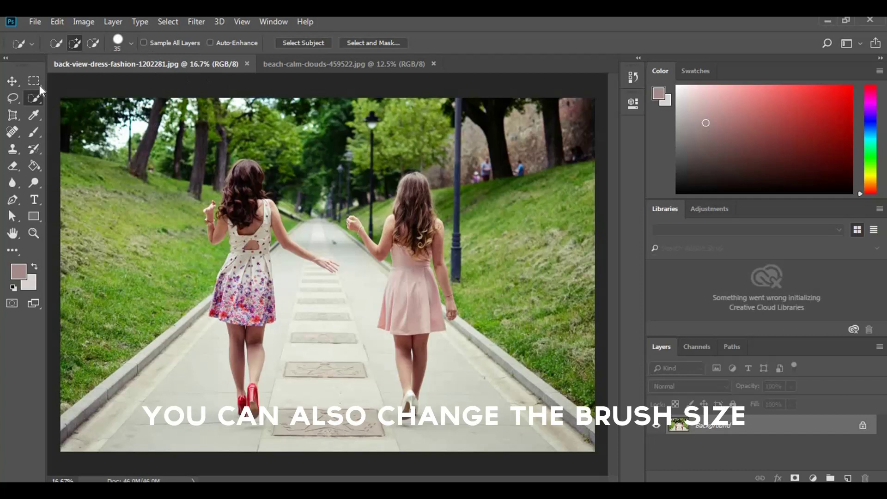
click(130, 45)
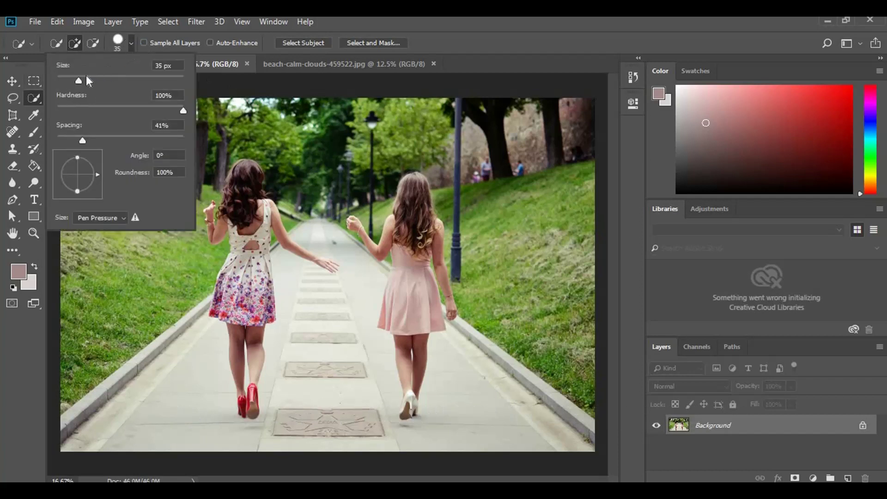
click(86, 78)
click(131, 41)
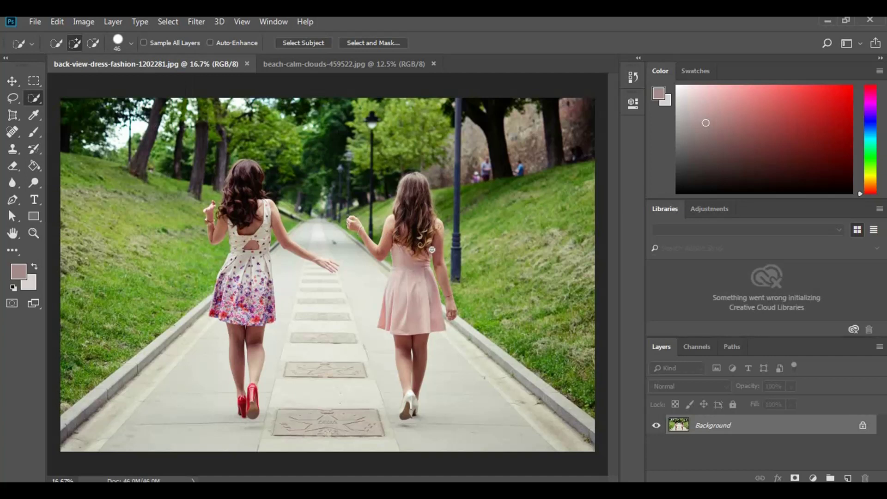
Zoom in and paint a quick selection over the pink-dressed girl from hair to shoes.
key(ctrl+plus)
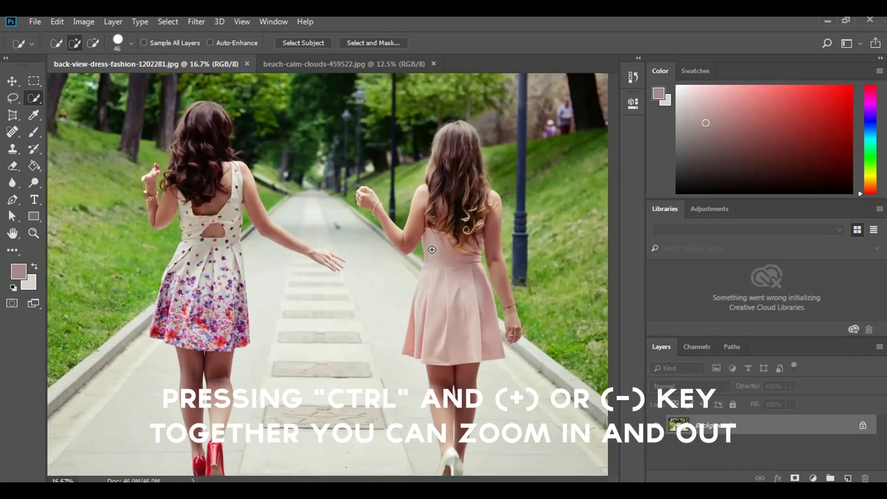
key(ctrl+plus)
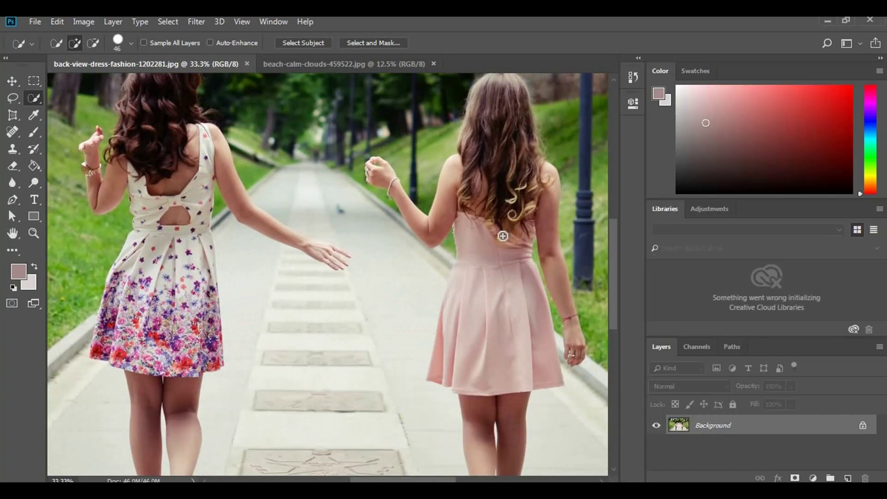
mouse_move(503, 236)
mouse_down()
mouse_move(377, 301)
mouse_move(355, 280)
mouse_up()
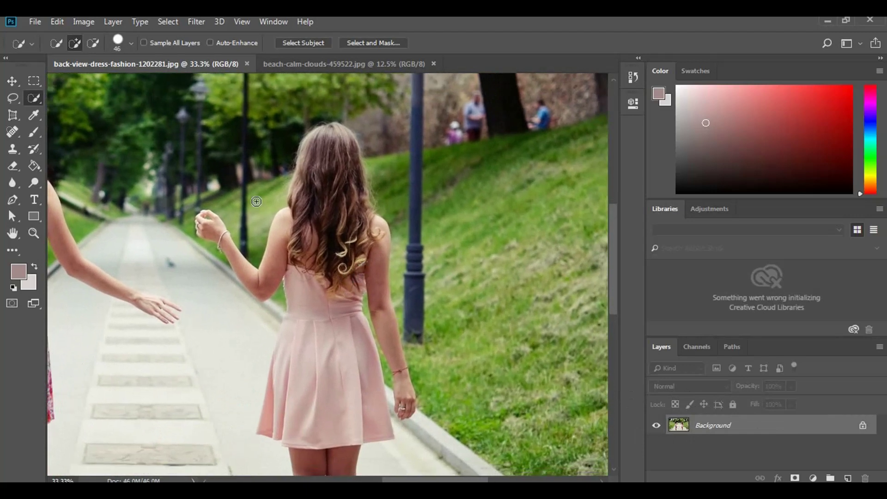
mouse_move(317, 222)
mouse_down()
mouse_move(301, 220)
mouse_move(354, 203)
mouse_move(317, 366)
mouse_up()
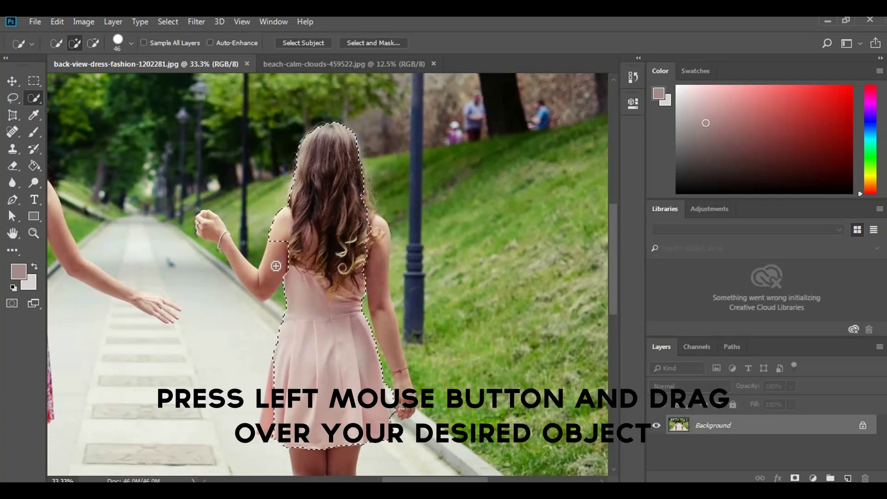
mouse_move(318, 366)
mouse_down()
mouse_move(275, 271)
mouse_move(261, 282)
mouse_up()
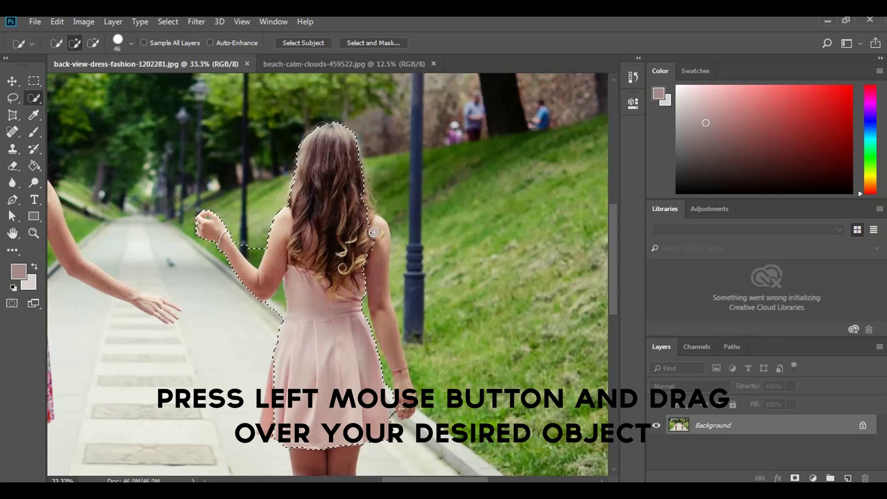
mouse_move(261, 281)
mouse_down()
mouse_move(378, 257)
mouse_move(378, 322)
mouse_move(353, 204)
mouse_up()
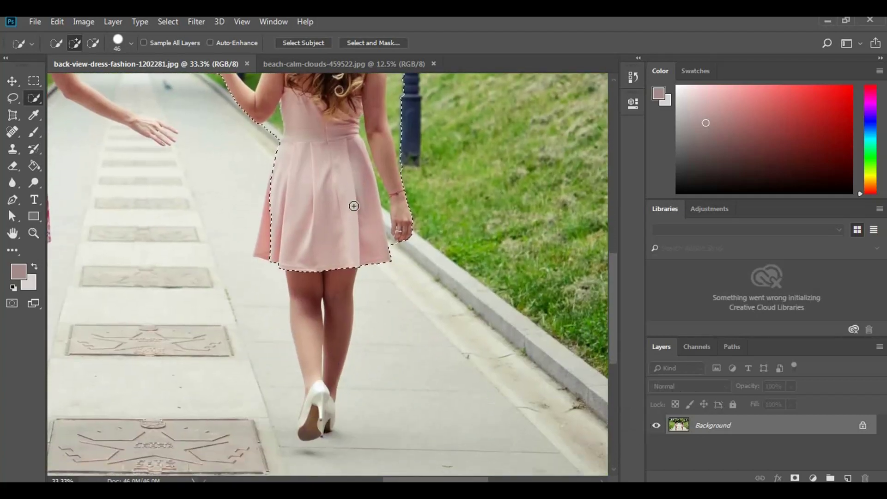
drag(302, 185, 294, 251)
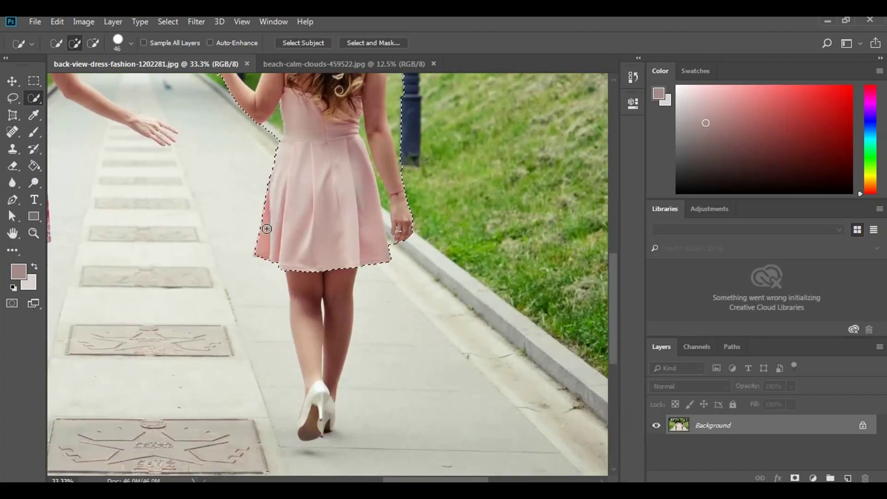
mouse_move(315, 288)
mouse_down()
mouse_move(311, 414)
mouse_move(341, 356)
mouse_up()
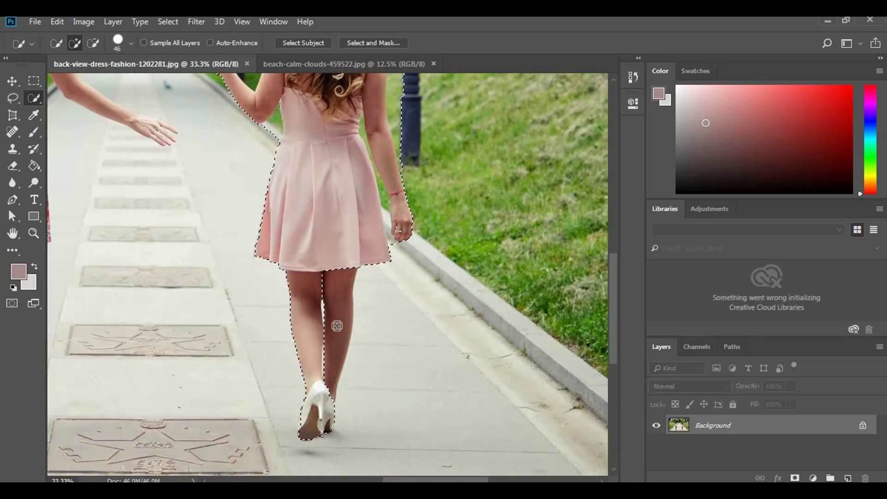
drag(334, 391, 337, 356)
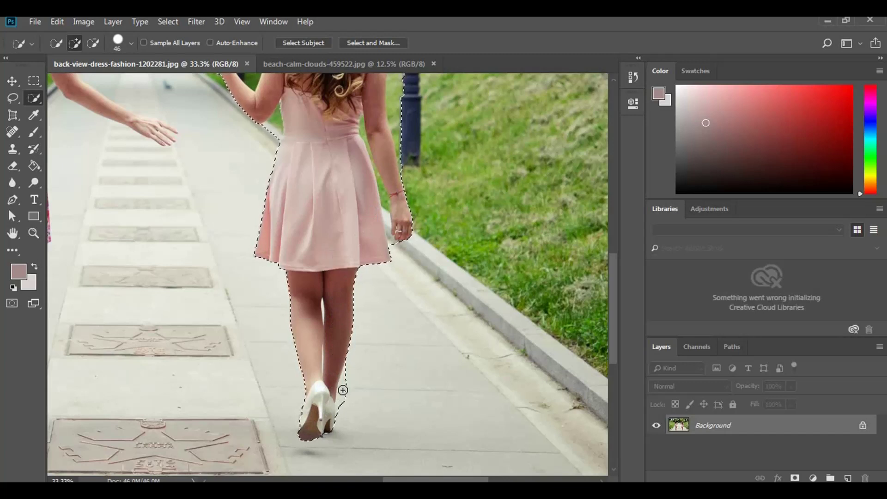
key(ctrl+plus)
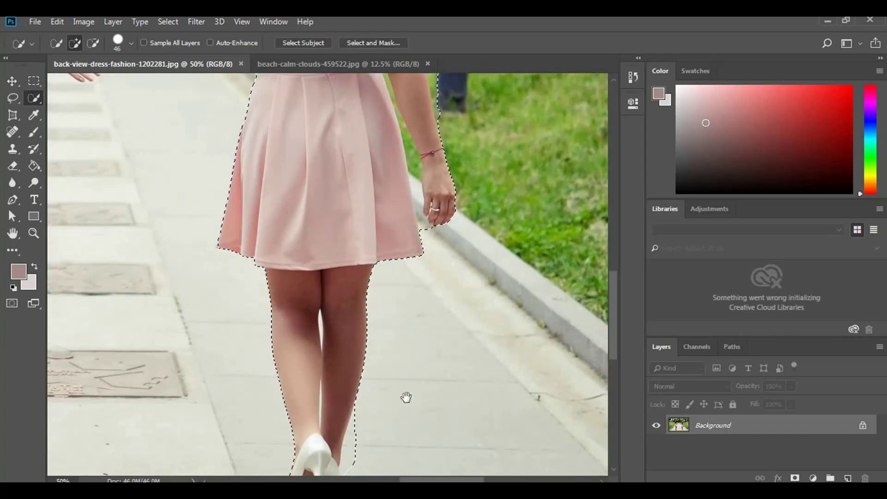
Shrink the brush to 19 px and subtract pavement around the legs and white shoes.
scroll(409, 300, down, 3)
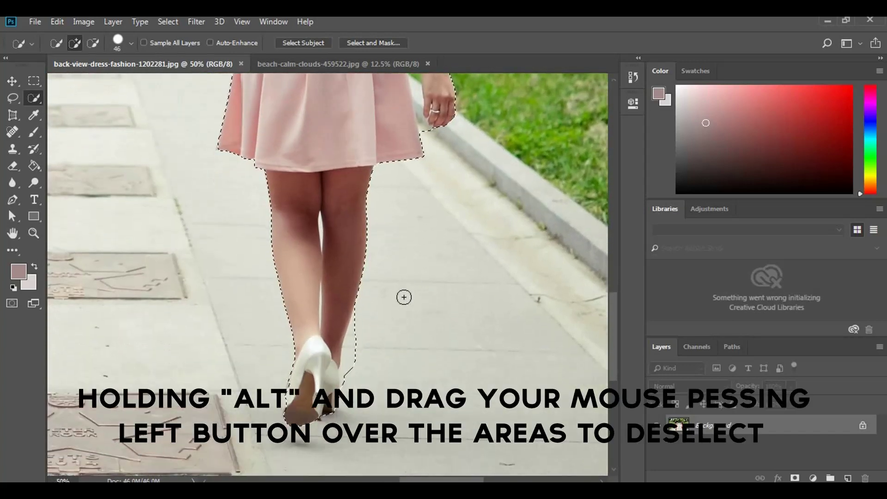
click(131, 43)
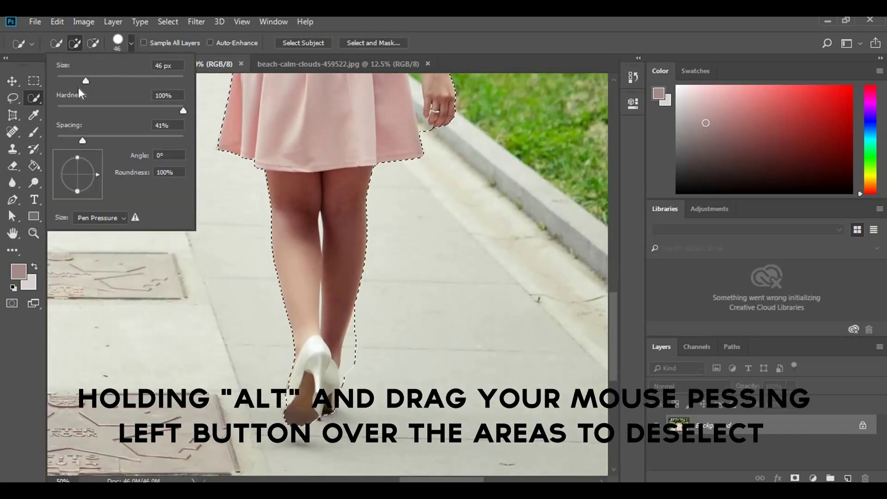
drag(78, 76, 69, 77)
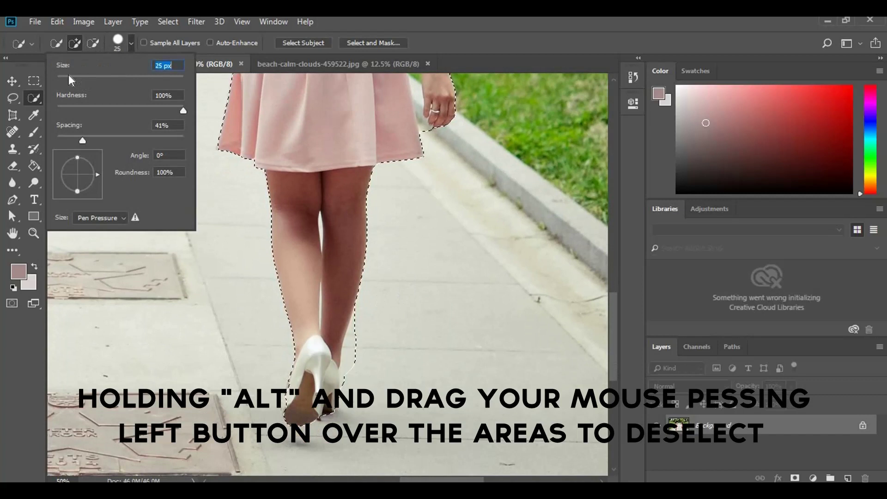
click(135, 40)
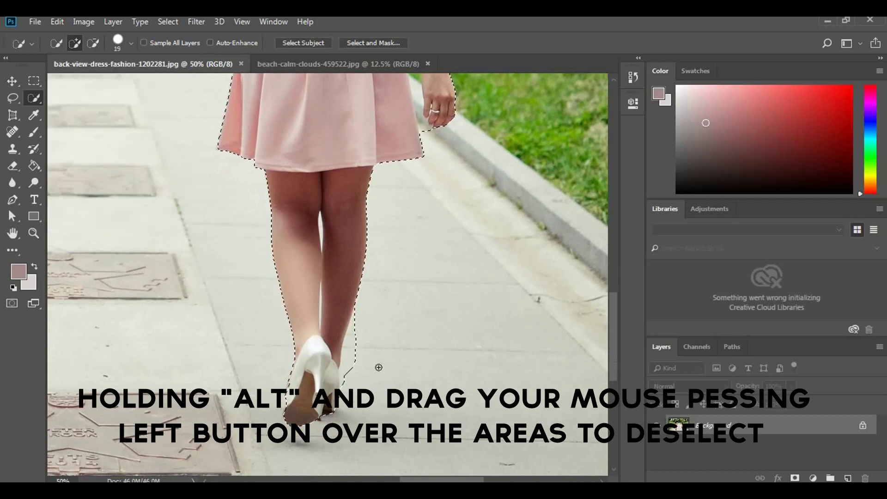
key(alt)
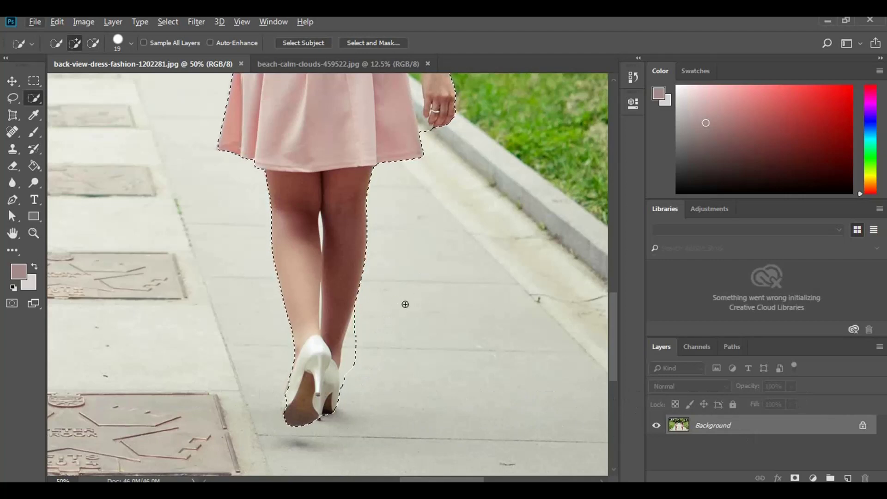
key(alt)
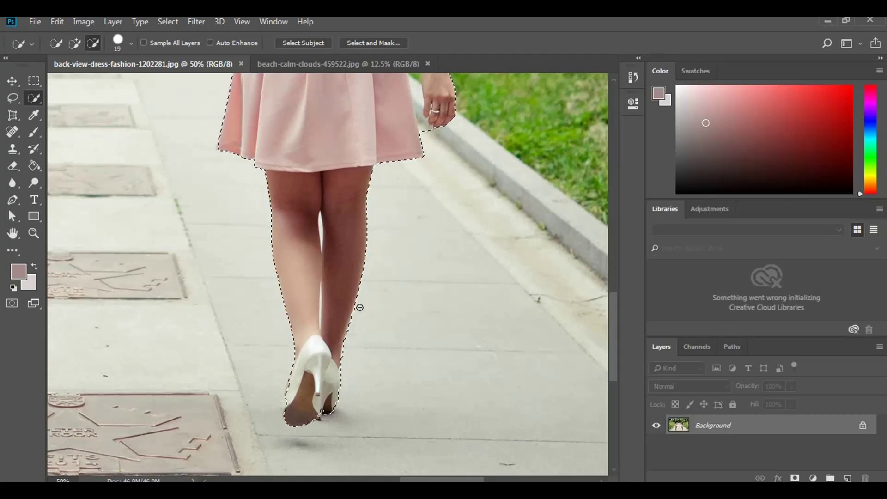
Bring the dress into view and shrink the Quick Selection brush to 10 px.
scroll(432, 430, up, 5)
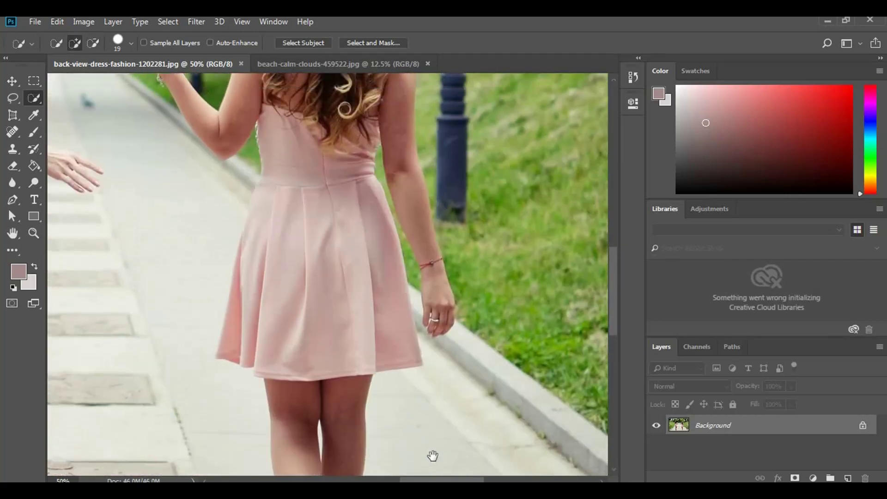
drag(432, 458, 431, 452)
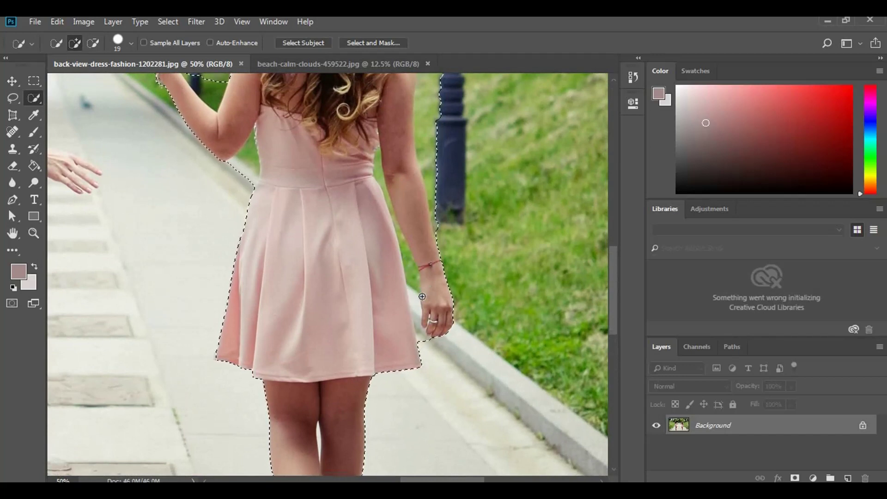
key(alt)
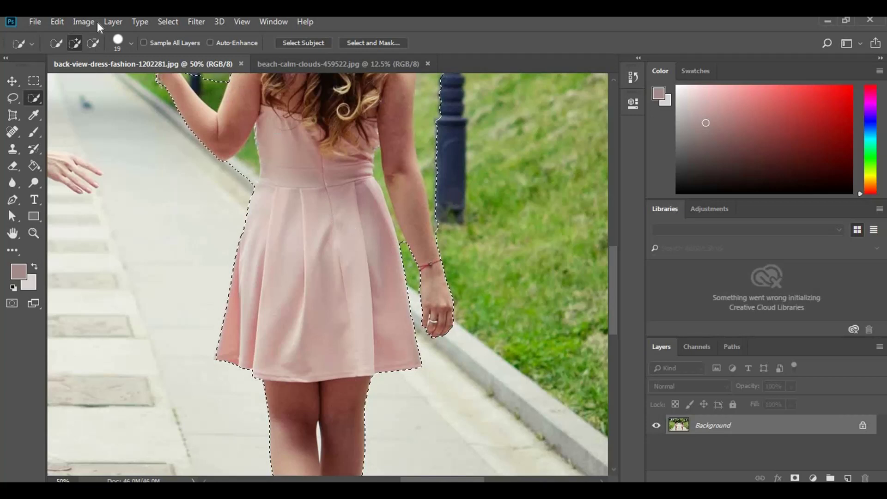
click(132, 43)
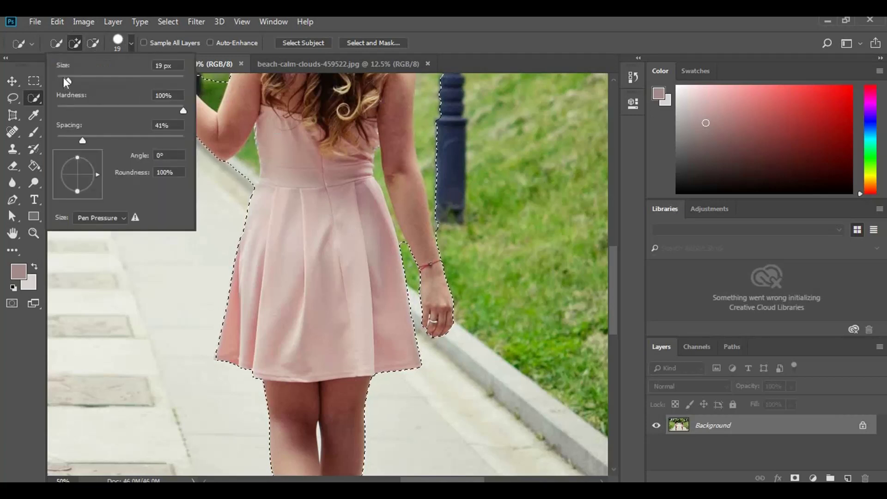
drag(68, 81, 63, 79)
click(131, 44)
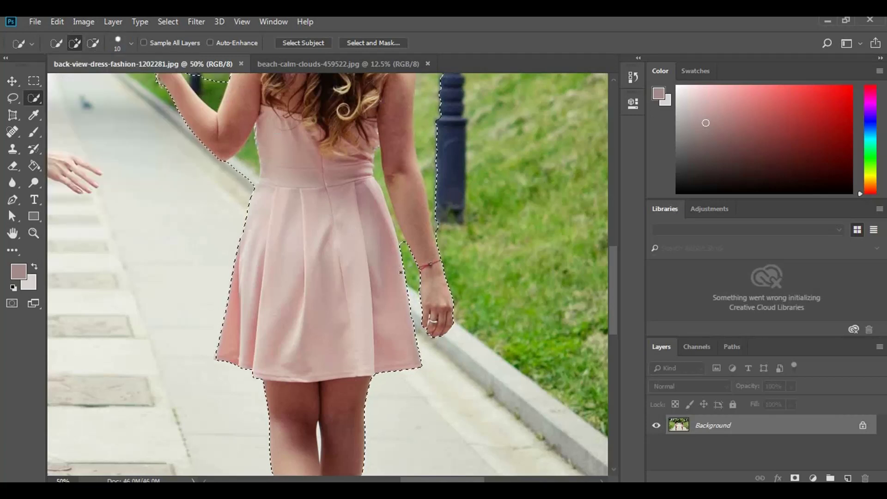
Subtract the background along the arm and dress edges from the selection.
key(alt)
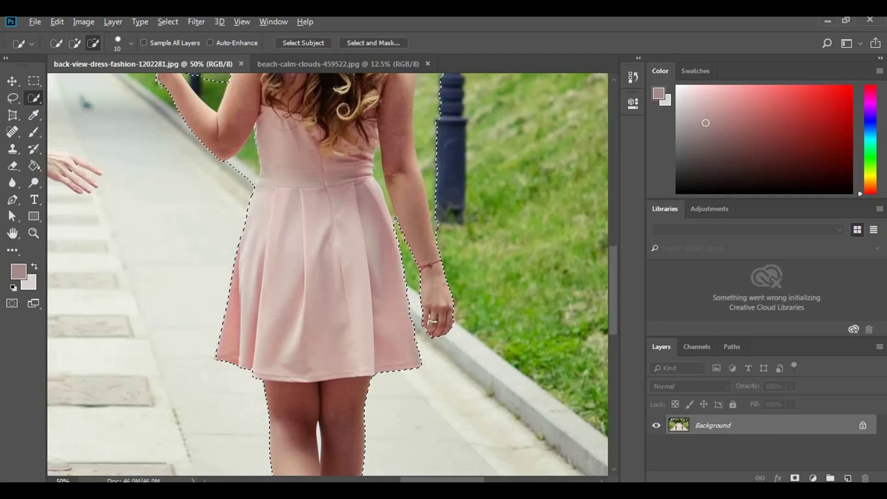
drag(392, 213, 378, 162)
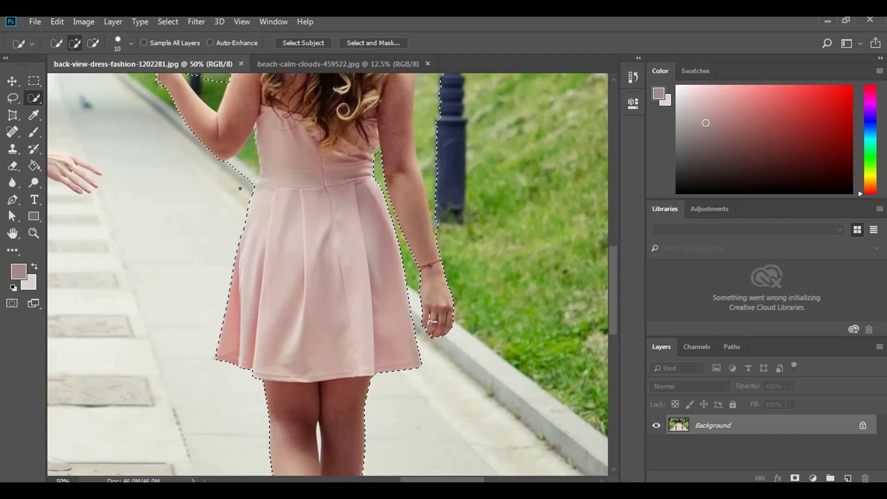
key(alt)
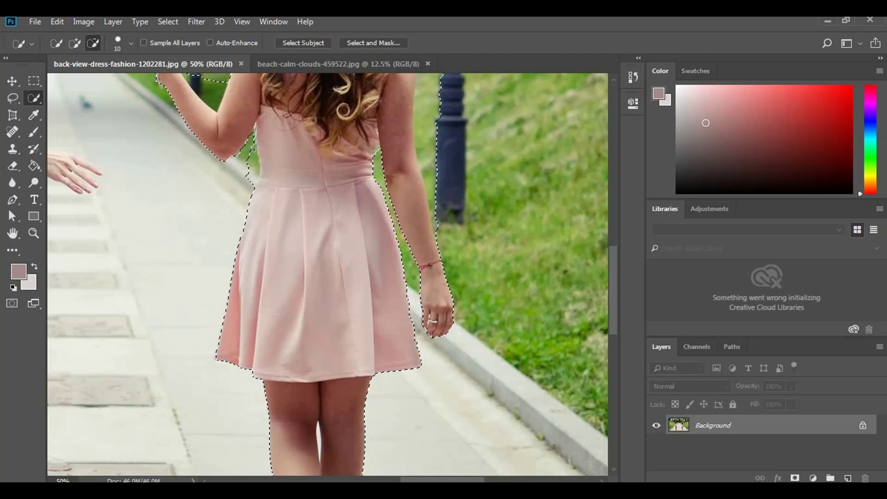
click(252, 166)
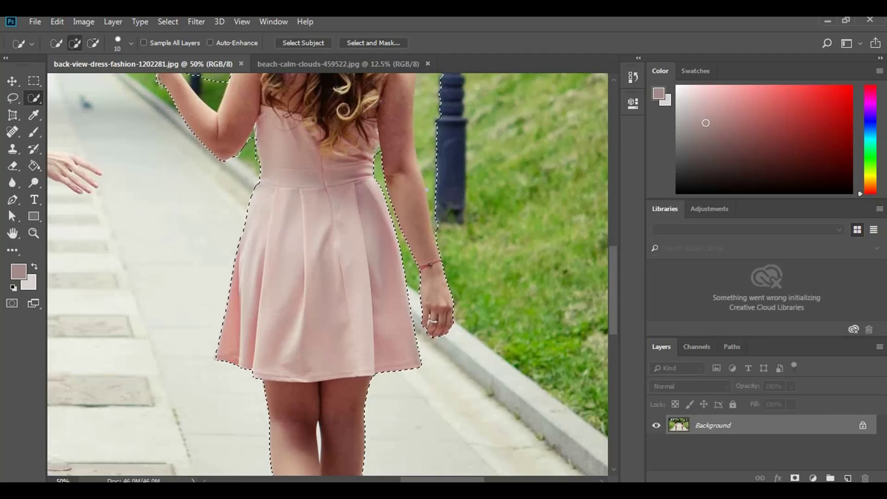
drag(255, 163, 255, 140)
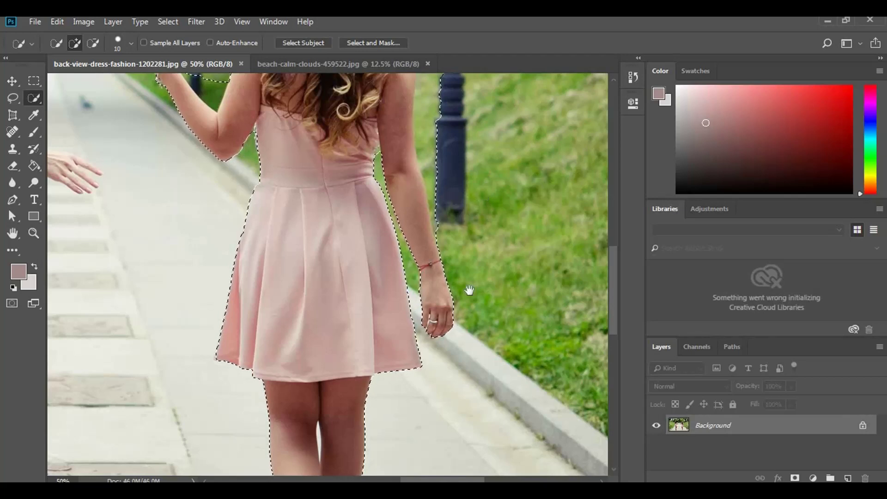
drag(486, 195, 466, 387)
Tighten the selection around the raised arm, hand and hair, removing grass near the lamp post.
key(alt)
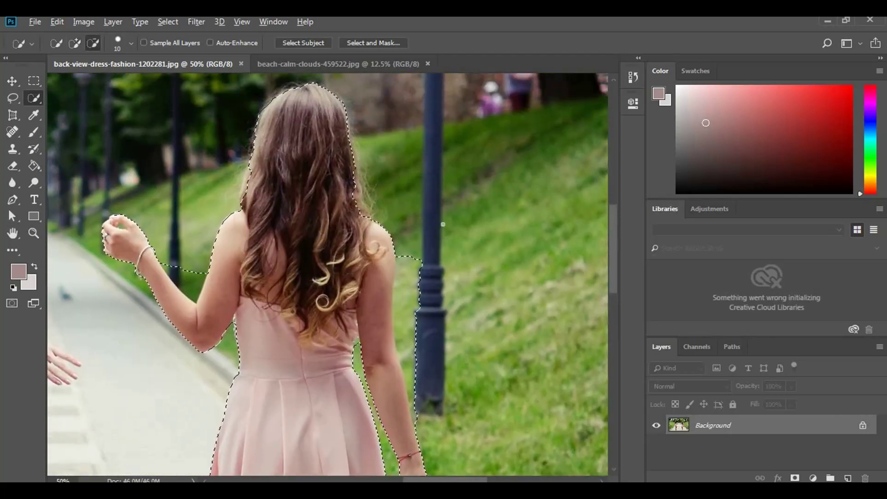
drag(417, 257, 420, 294)
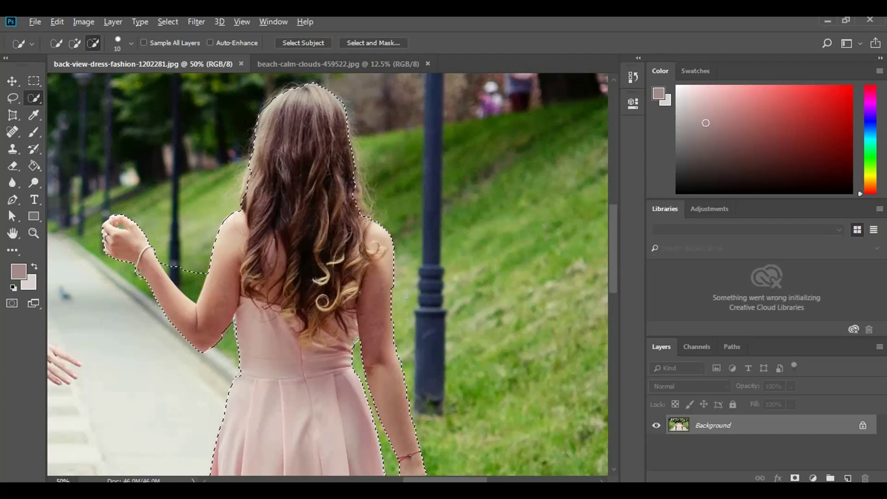
key(alt)
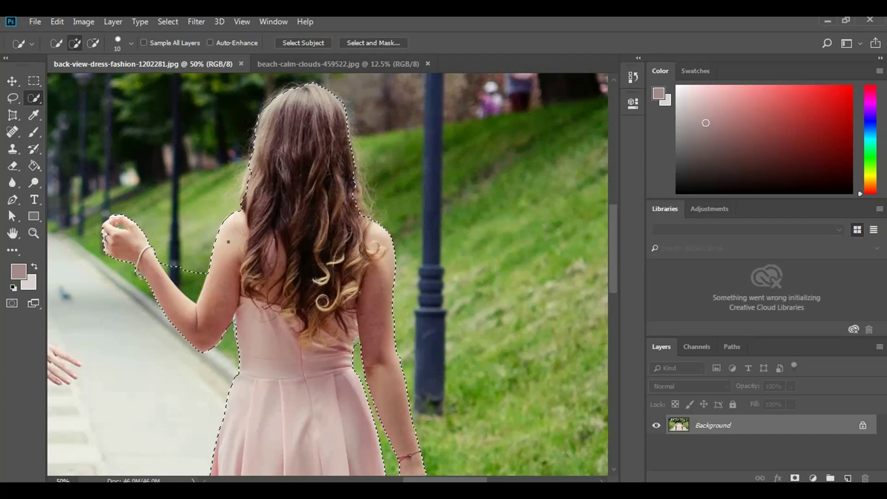
key(alt)
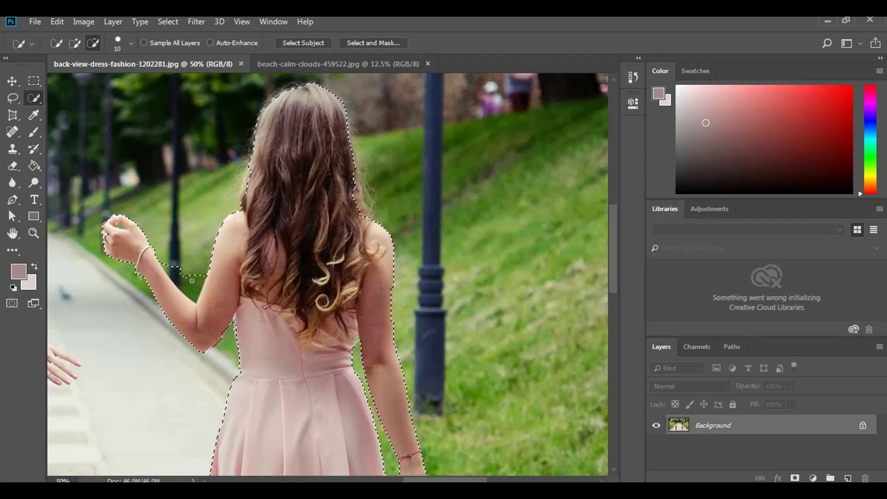
drag(194, 293, 169, 266)
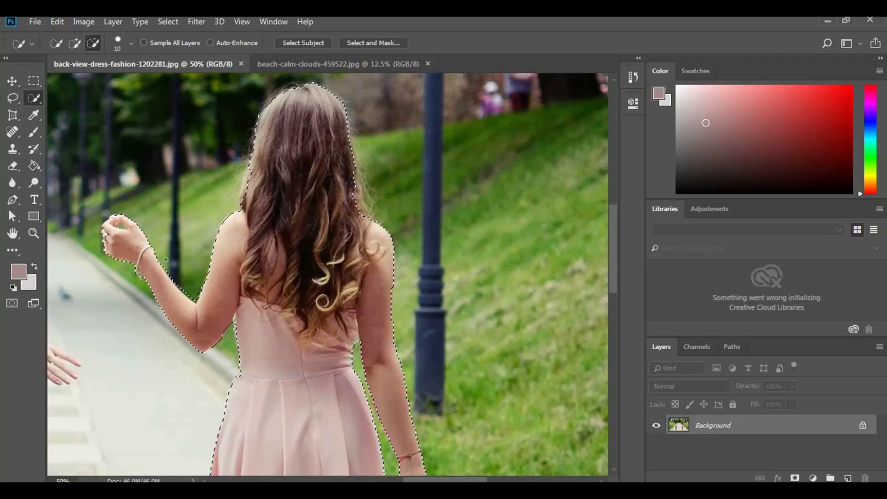
key(alt)
key(alt)
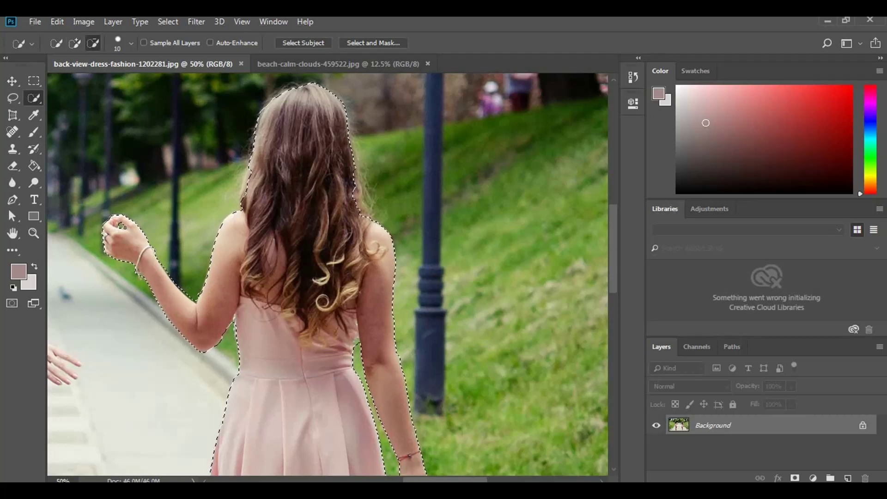
click(120, 226)
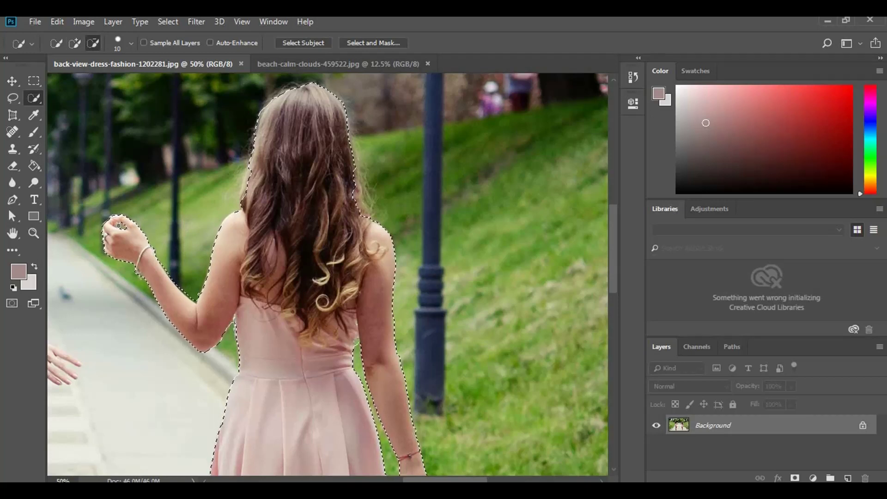
key(alt)
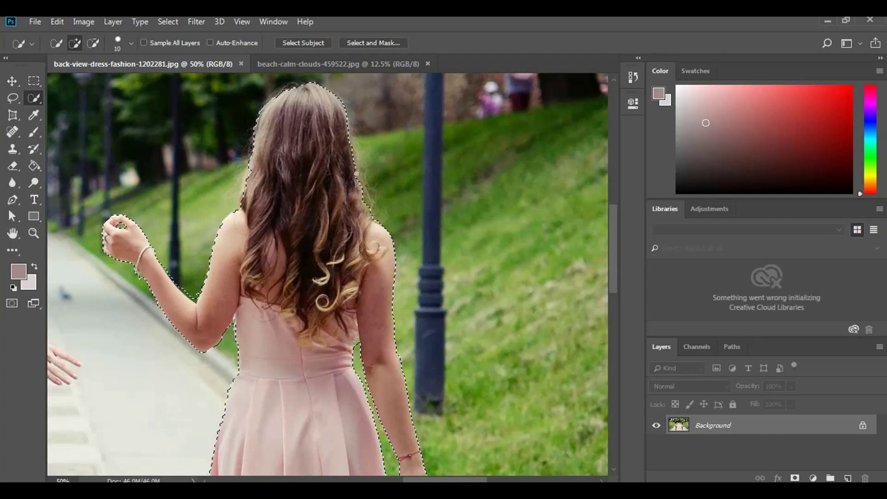
drag(356, 175, 358, 167)
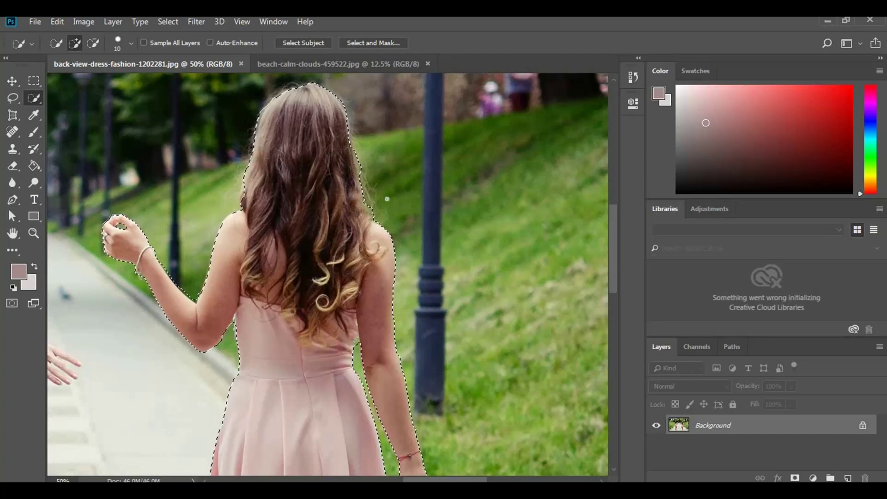
key(ctrl+minus)
key(ctrl+minus)
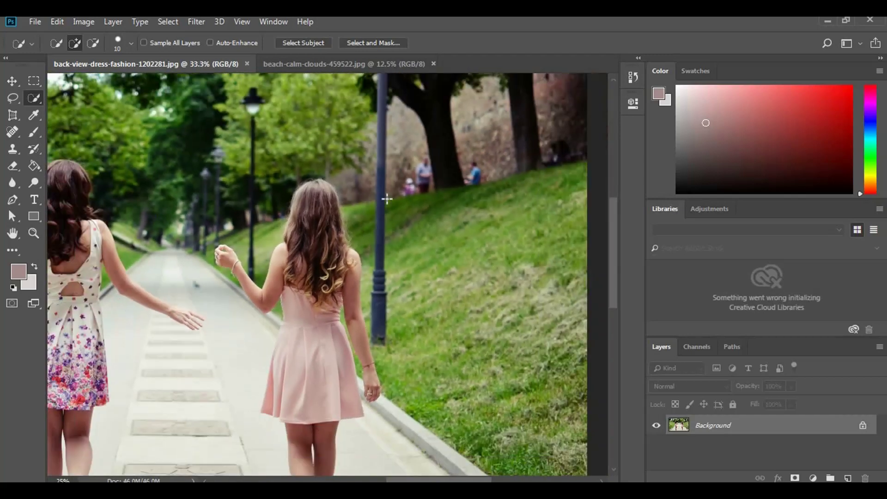
Zoom out to fit and drag the selected girl with the Move tool onto the beach tab.
key(ctrl+minus)
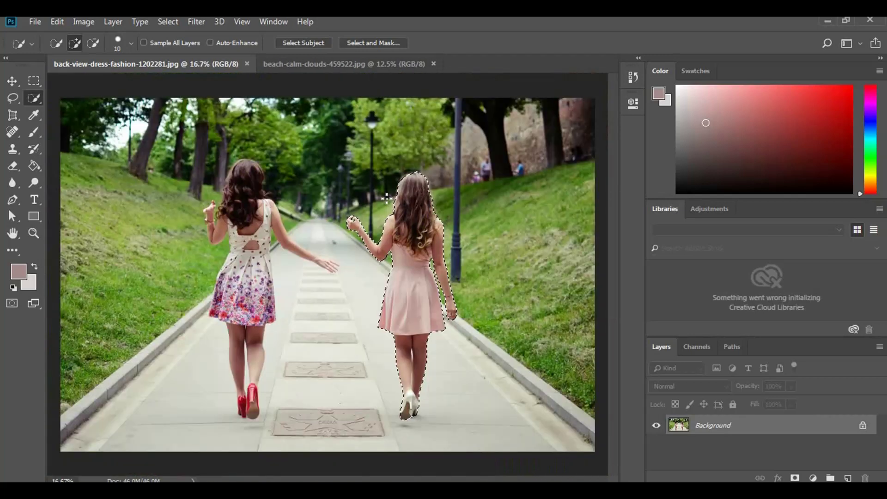
click(12, 81)
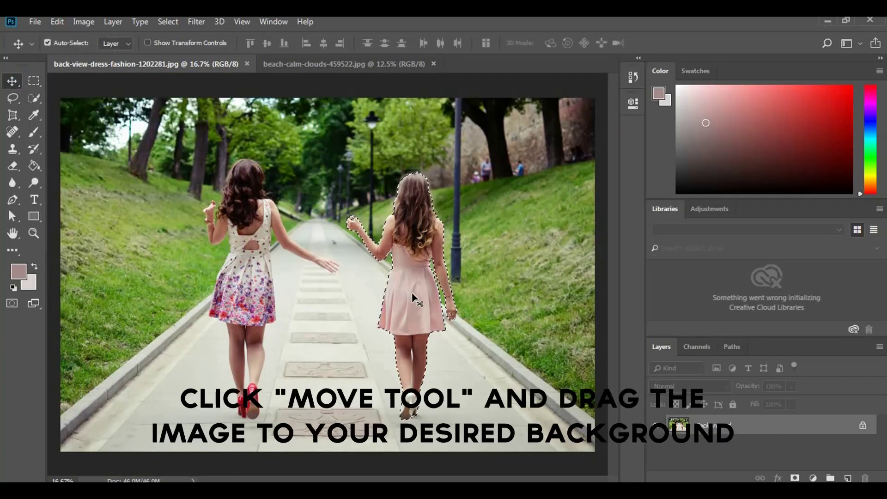
mouse_move(410, 300)
mouse_down()
mouse_move(383, 246)
mouse_move(337, 216)
mouse_up()
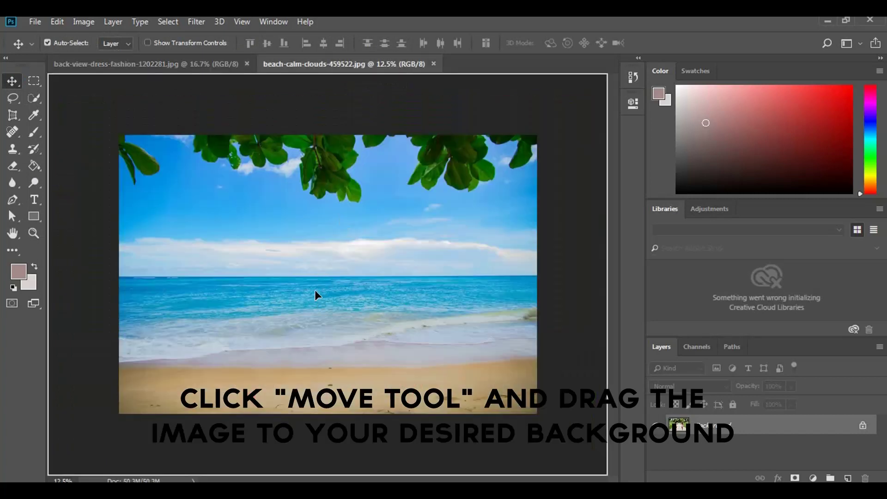
Drop the girl onto the beach photo, shift her layer left, and start Free Transform.
drag(337, 217, 315, 290)
mouse_move(318, 257)
mouse_down()
mouse_move(171, 309)
mouse_move(180, 310)
mouse_up()
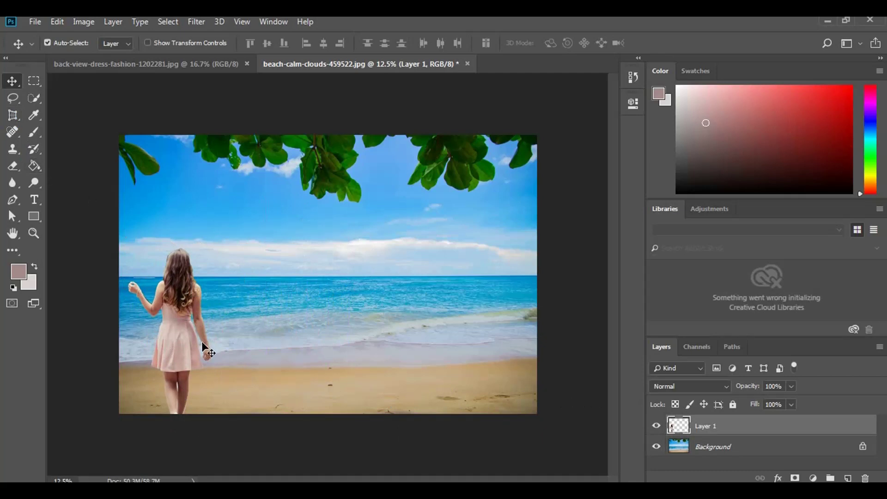
key(ctrl+t)
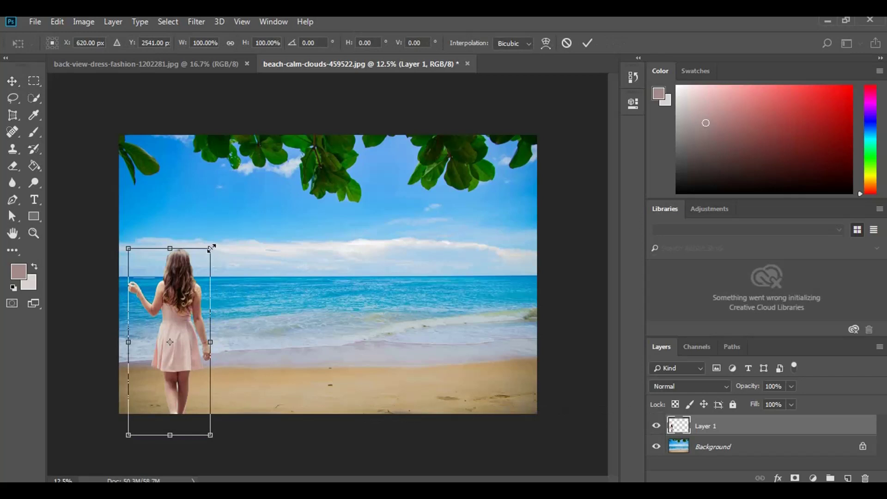
Scale the girl up to about 114 percent and apply the resize.
drag(211, 248, 219, 237)
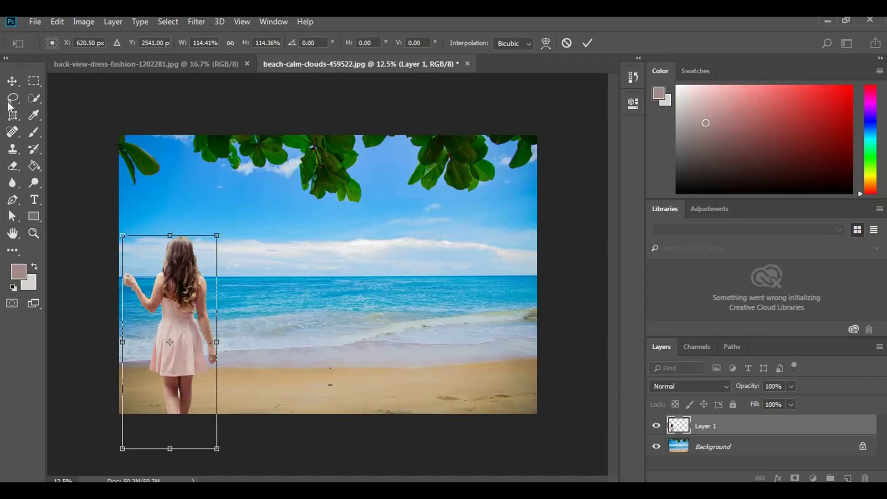
click(13, 82)
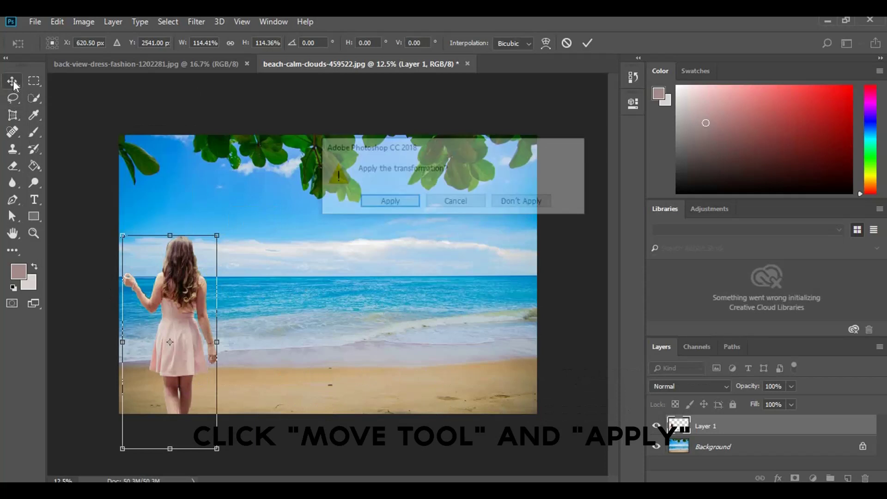
click(389, 202)
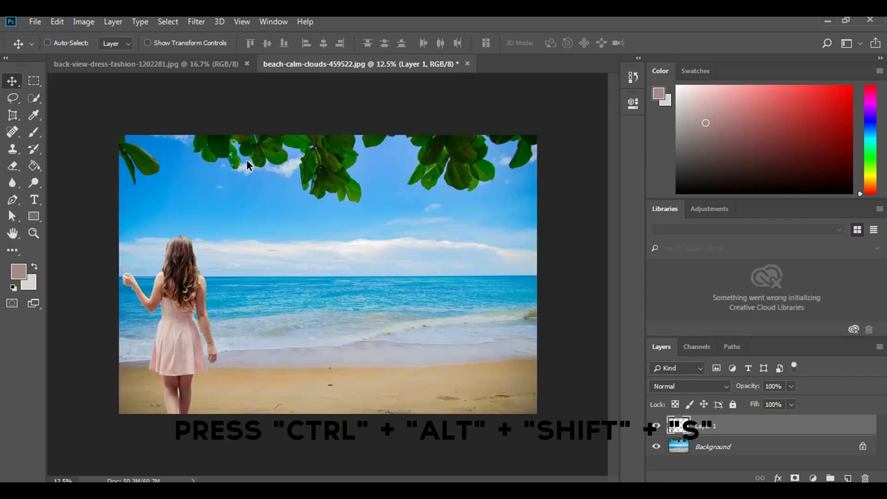
key(ctrl+alt+shift+s)
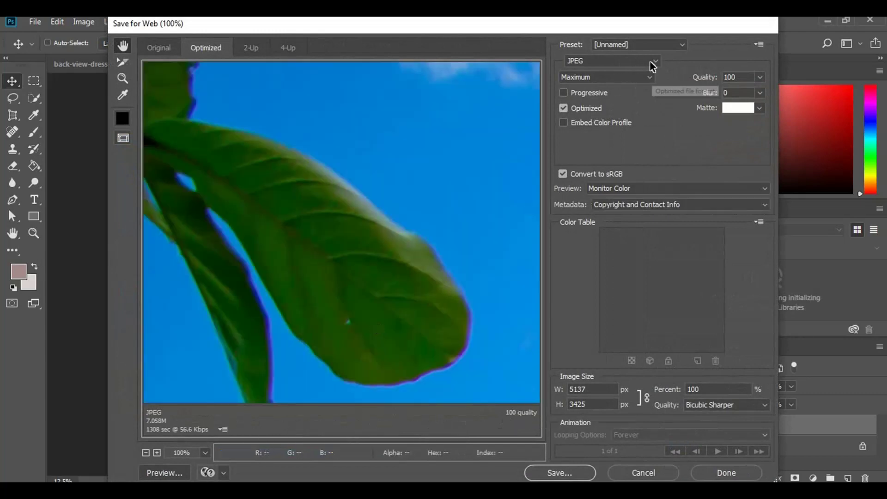
Keep JPEG as the export format and enter 1000 percent as the image size.
click(601, 61)
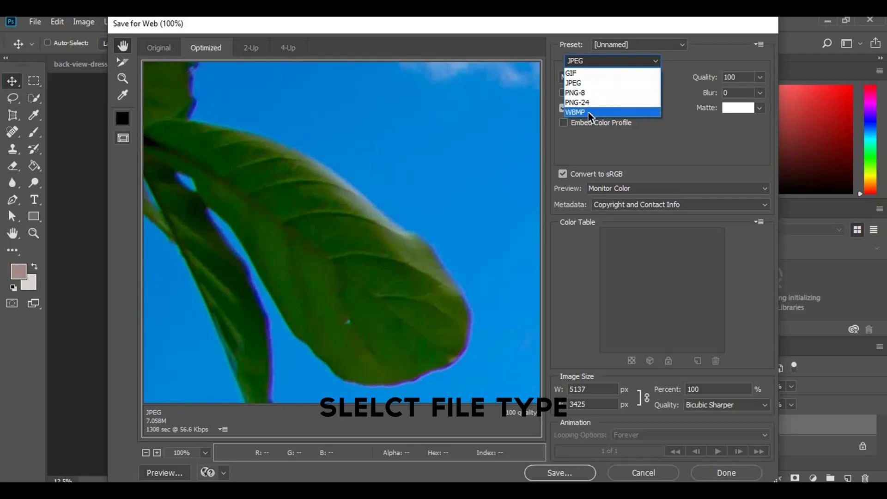
click(602, 82)
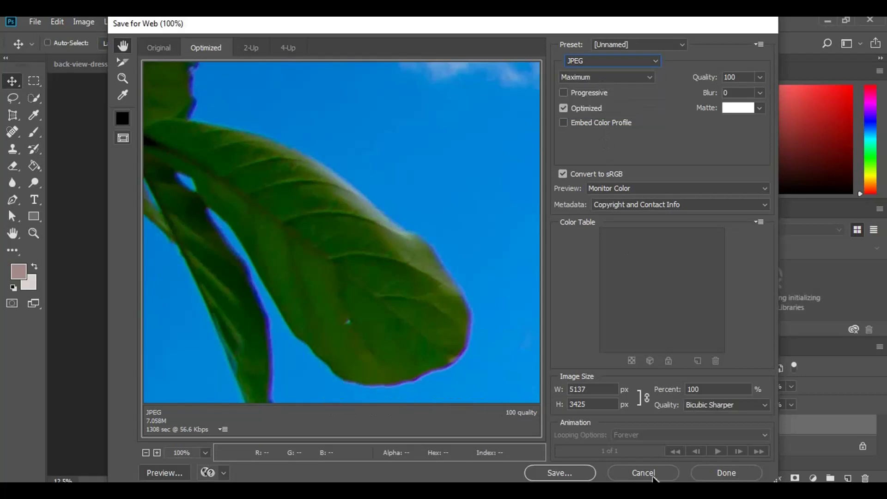
double_click(708, 392)
text(1000)
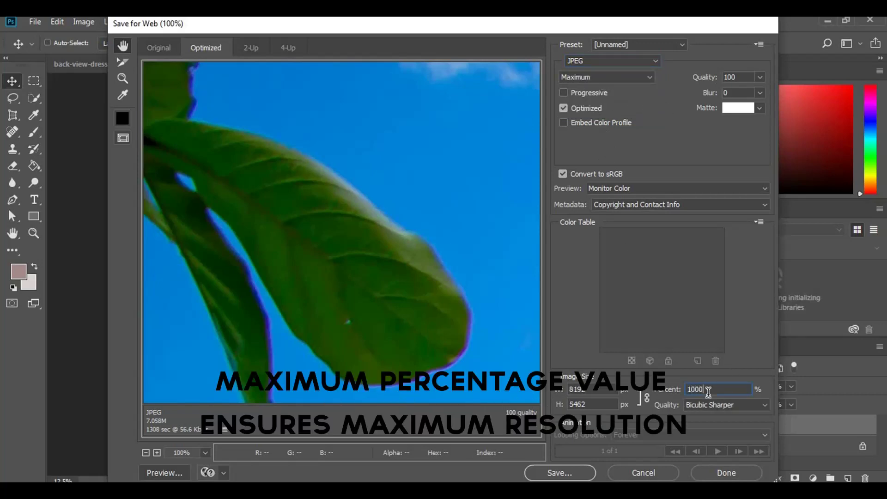
key(Return)
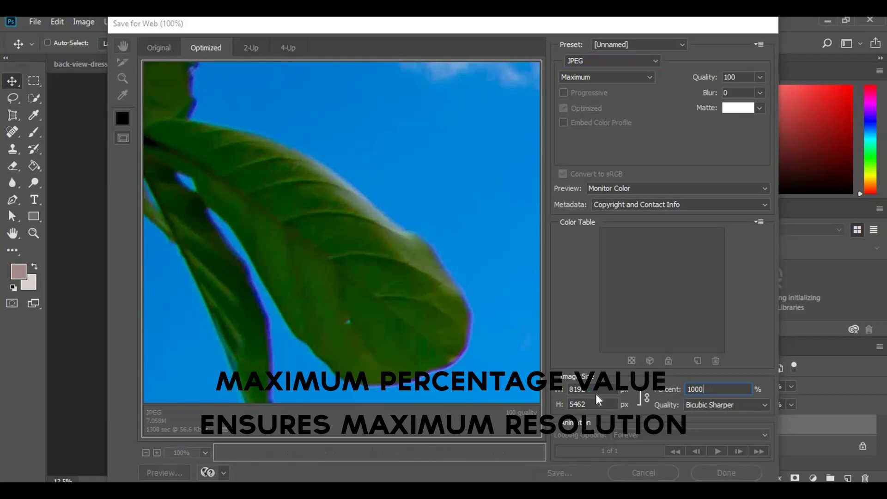
Accept the range warning so the export size becomes 159.47 percent, 8192 × 5462 px.
click(503, 303)
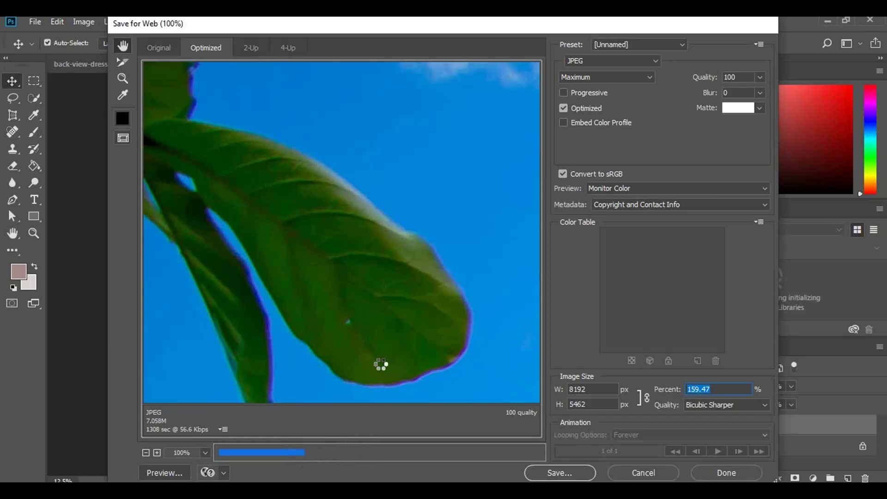
Save the exported JPG to the Desktop as girl-in-beach.jpg.
click(556, 471)
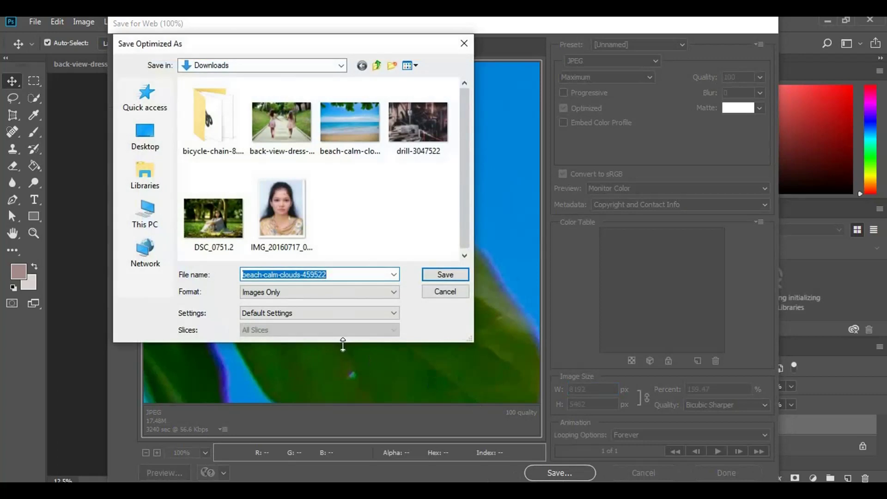
click(137, 141)
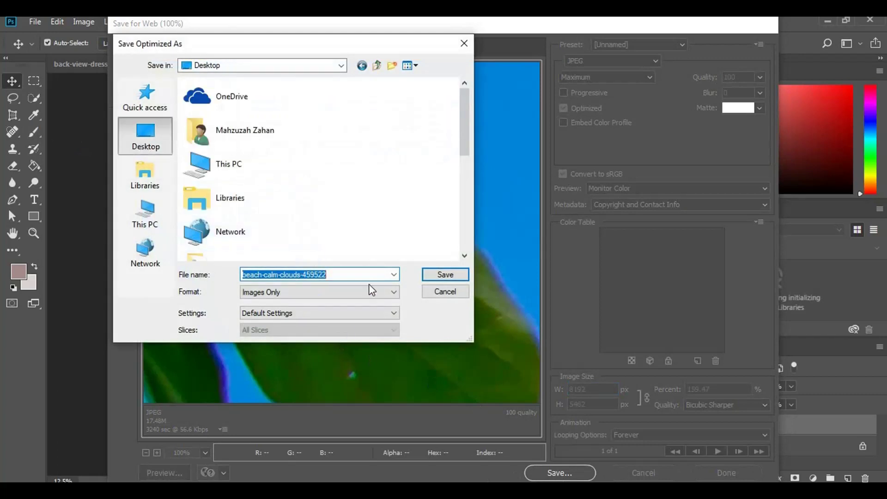
key(BackSpace)
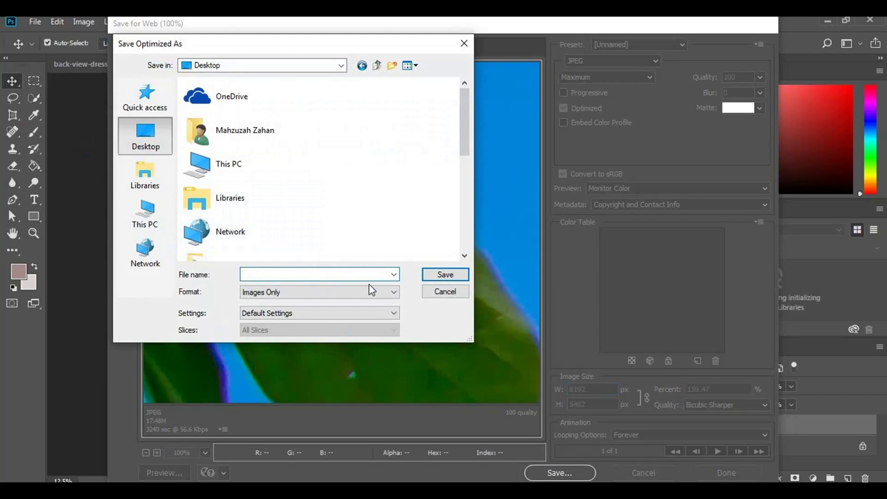
text(girl in beach)
click(424, 276)
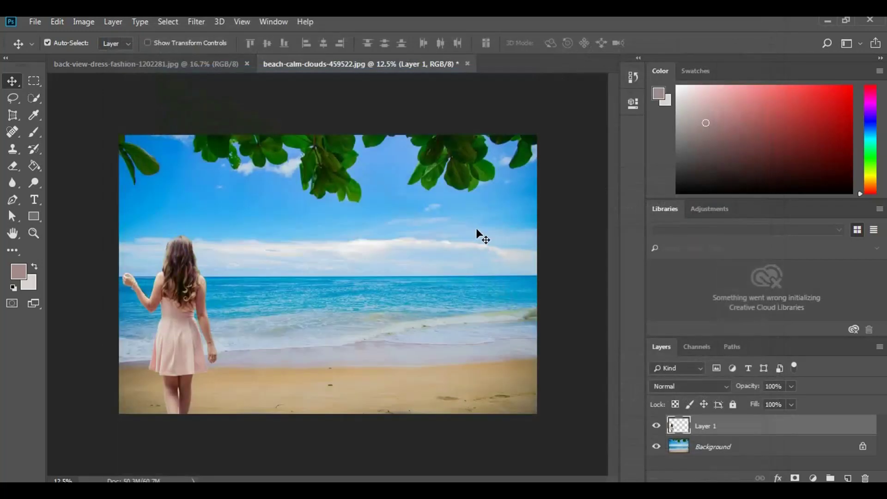
Quit Photoshop and open girl-in-beach.jpg from the Desktop in Photos.
click(870, 20)
click(438, 204)
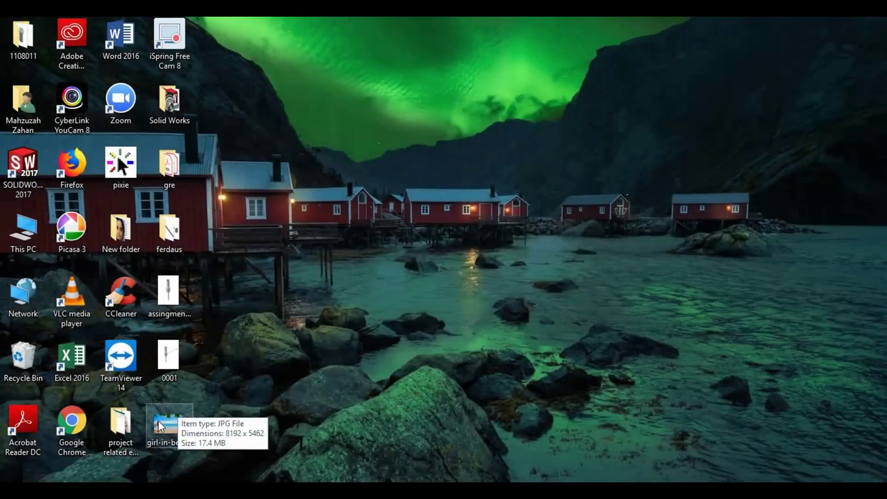
double_click(165, 418)
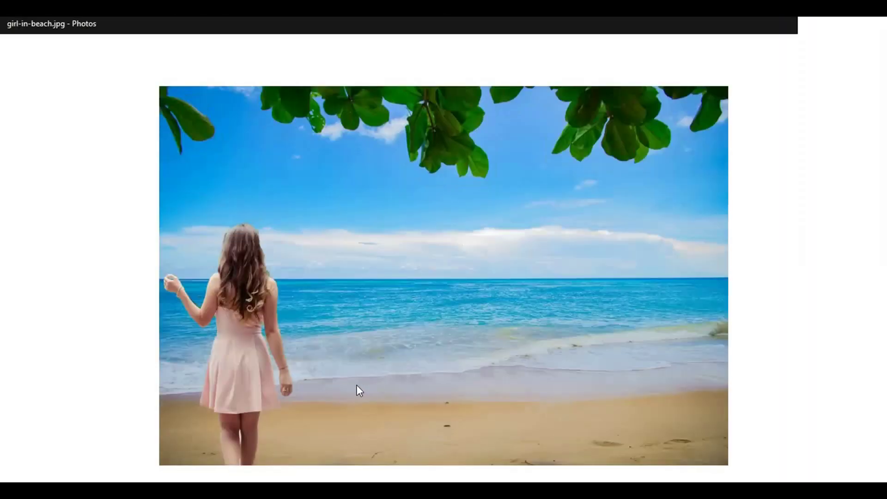